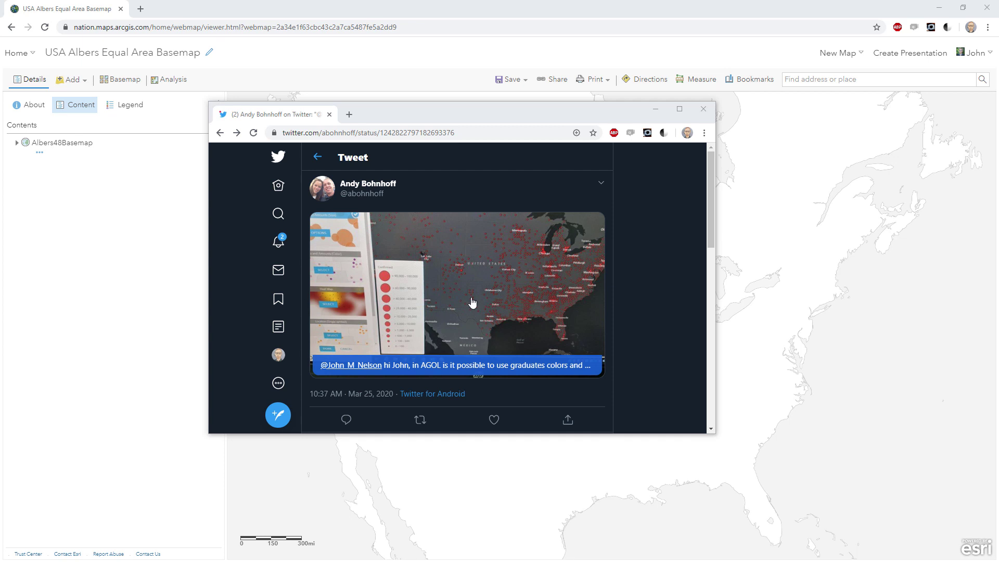
Read the graduated colors and symbols tweet and its reply image, then close the Twitter window
left_click(589, 371)
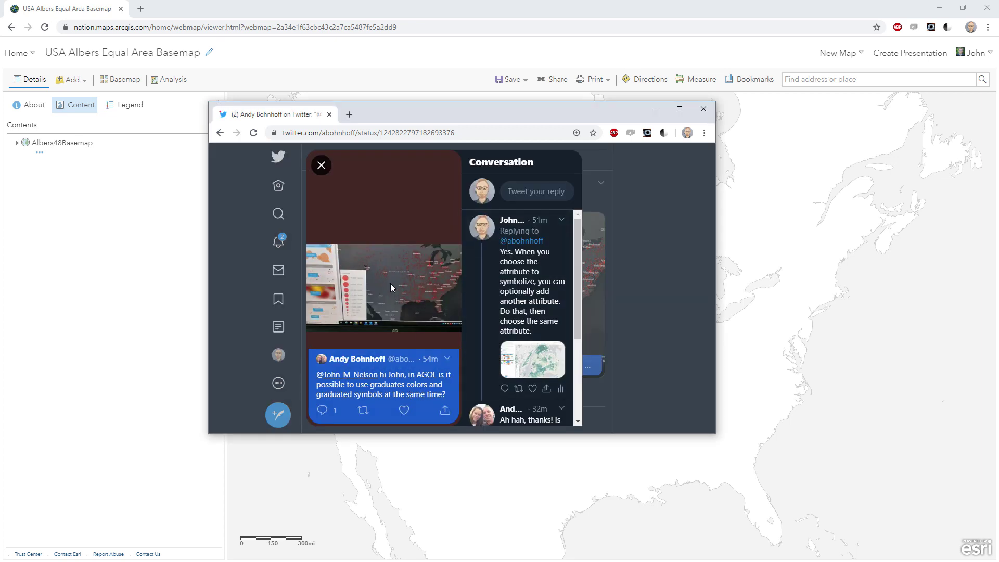
left_click(538, 364)
left_click(224, 161)
left_click(319, 166)
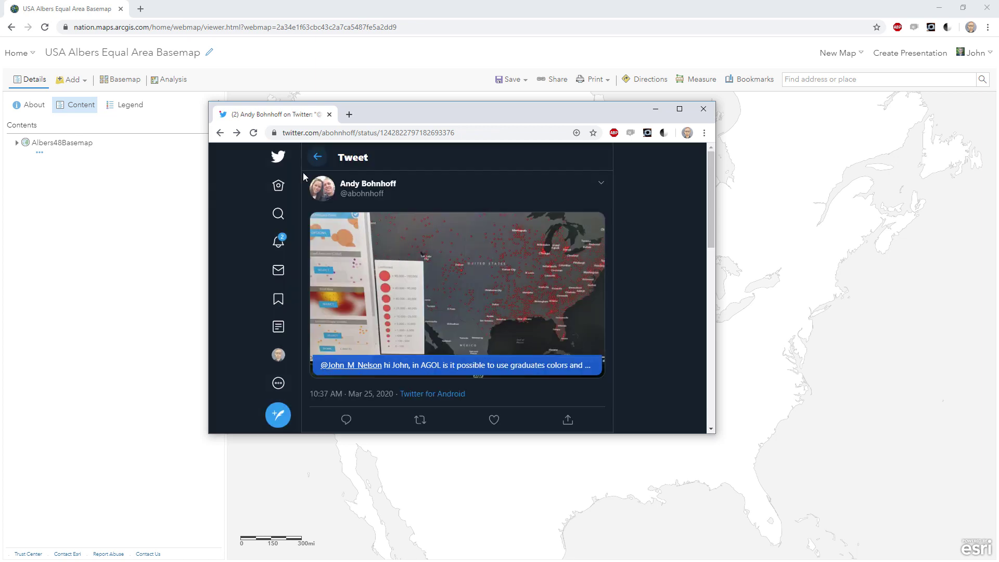
left_click(179, 221)
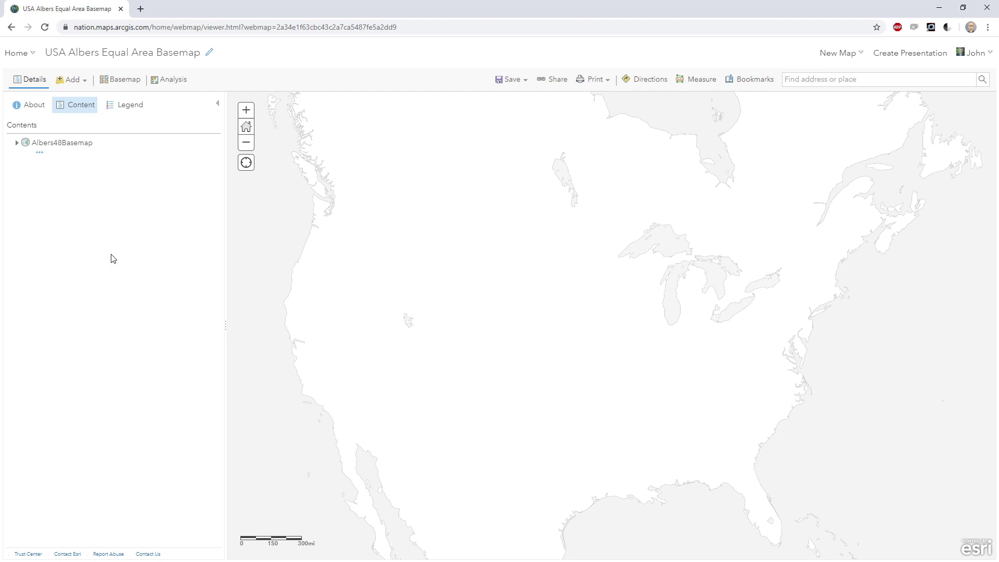
Search My Content for 'social vulnerability' and add the Age_SocialVulnerability layer to the map
left_click(86, 85)
left_click(76, 98)
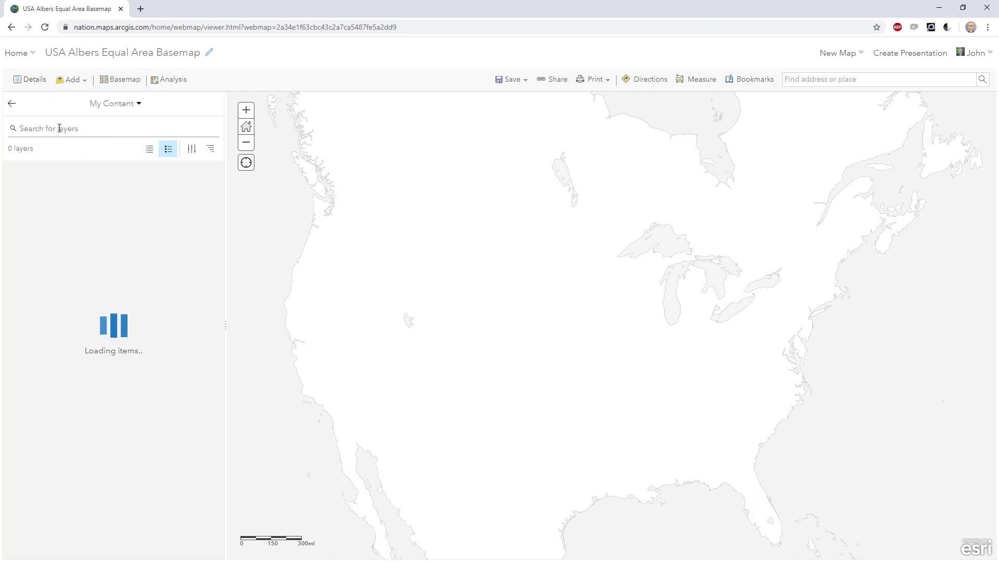
left_click(55, 130)
type("so")
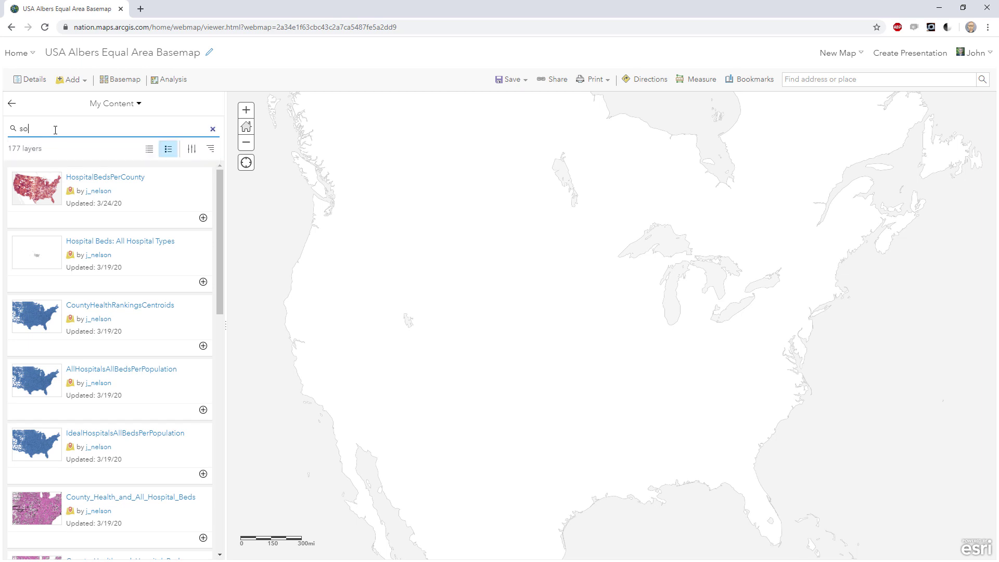
type("cial vulnerability")
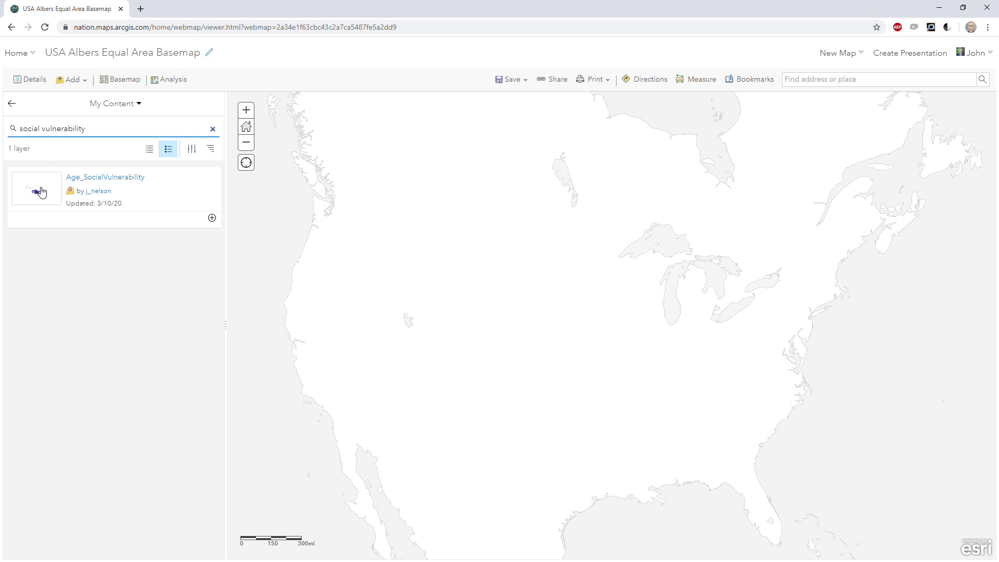
left_click(210, 220)
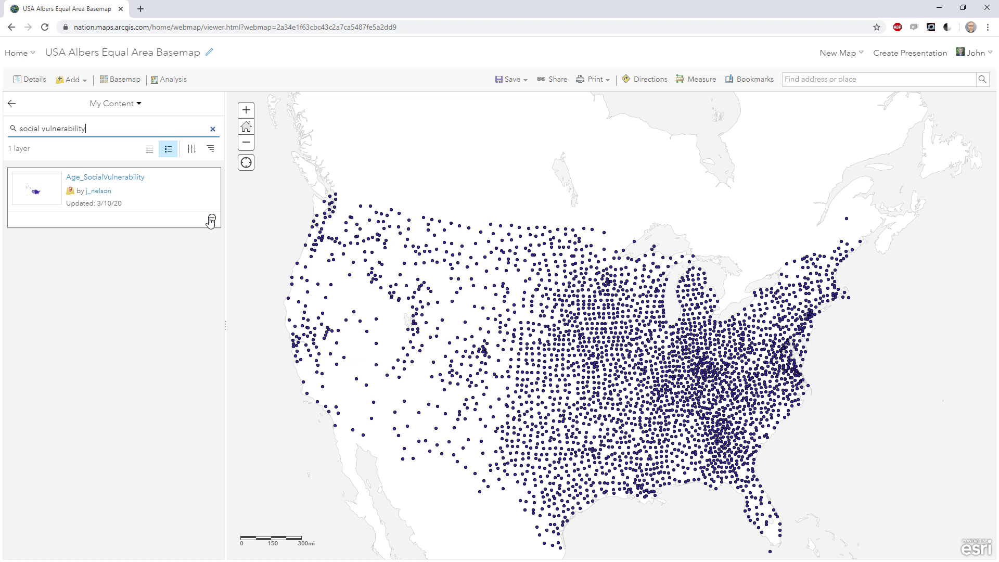
left_click(13, 107)
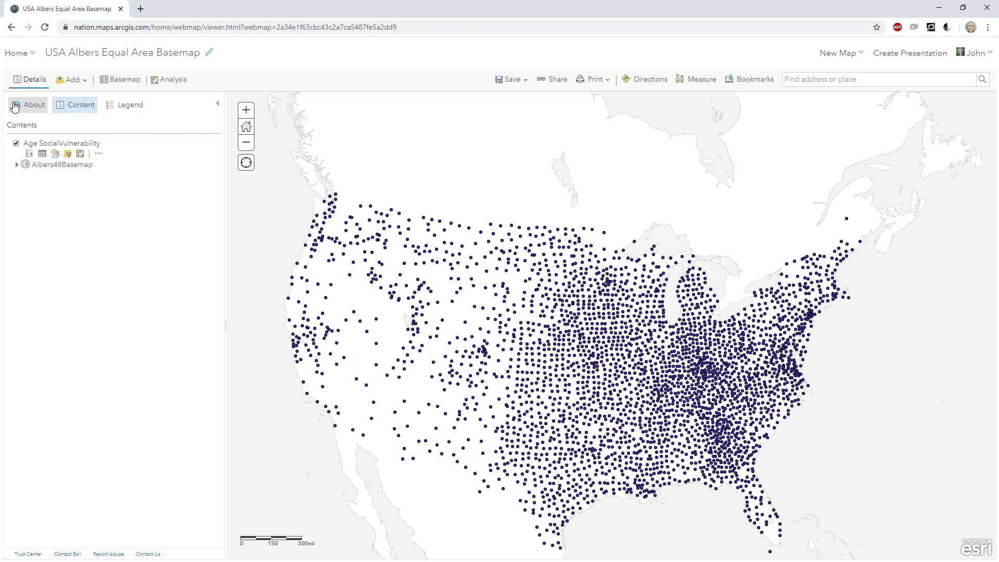
Style the Age_SocialVulnerability points by the Overall percentile ranking attribute
left_click(56, 156)
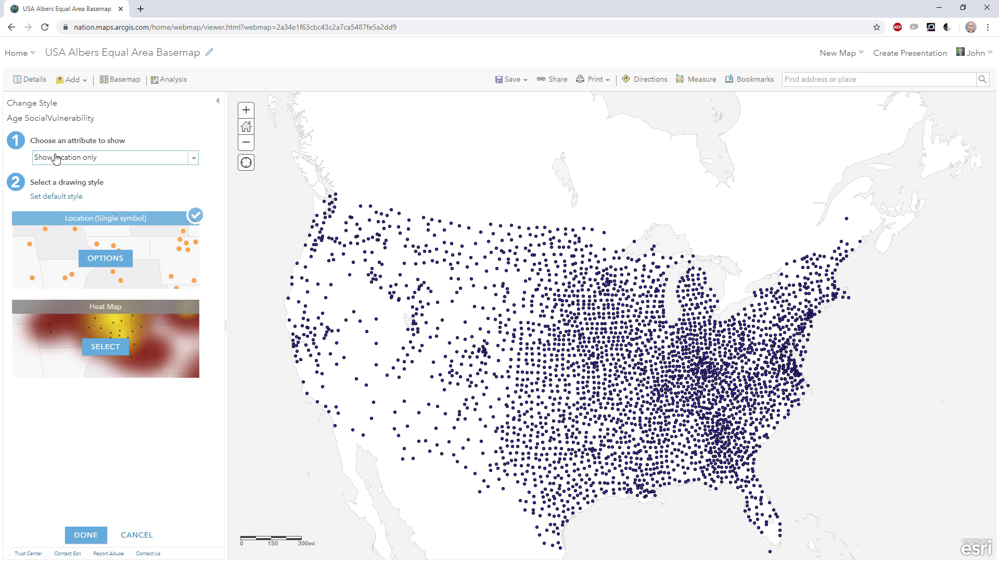
left_click(193, 159)
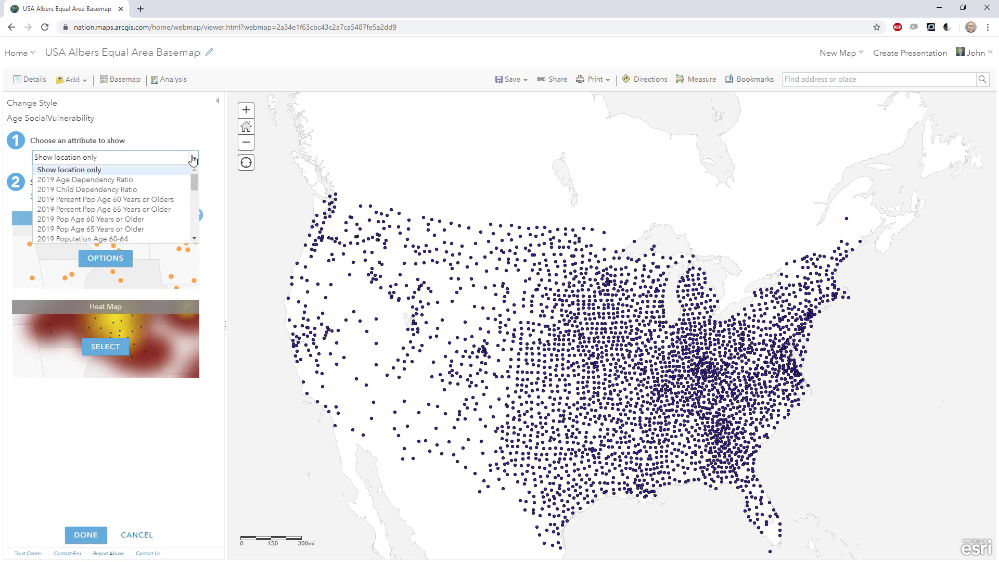
left_click_drag(195, 179, 192, 234)
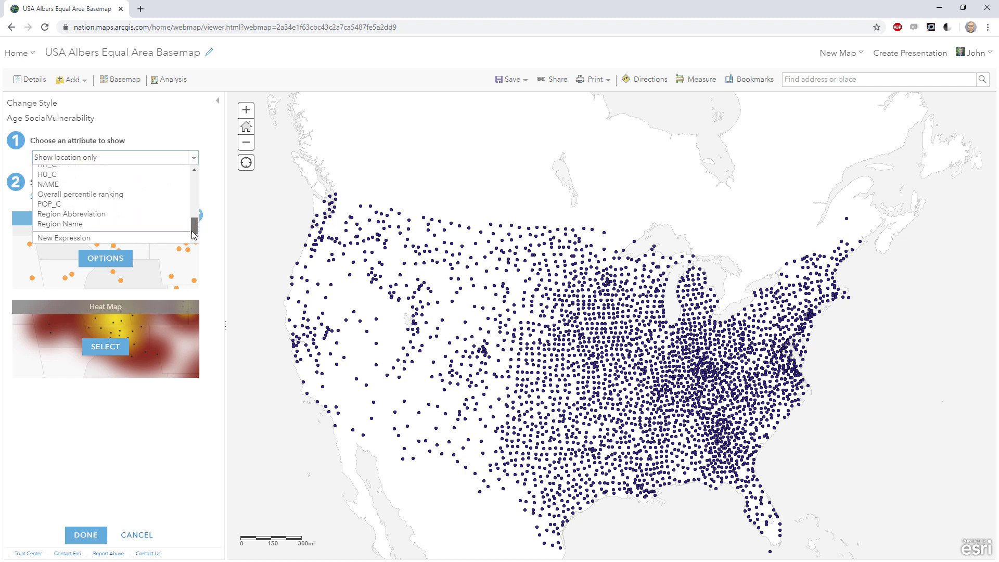
left_click(93, 200)
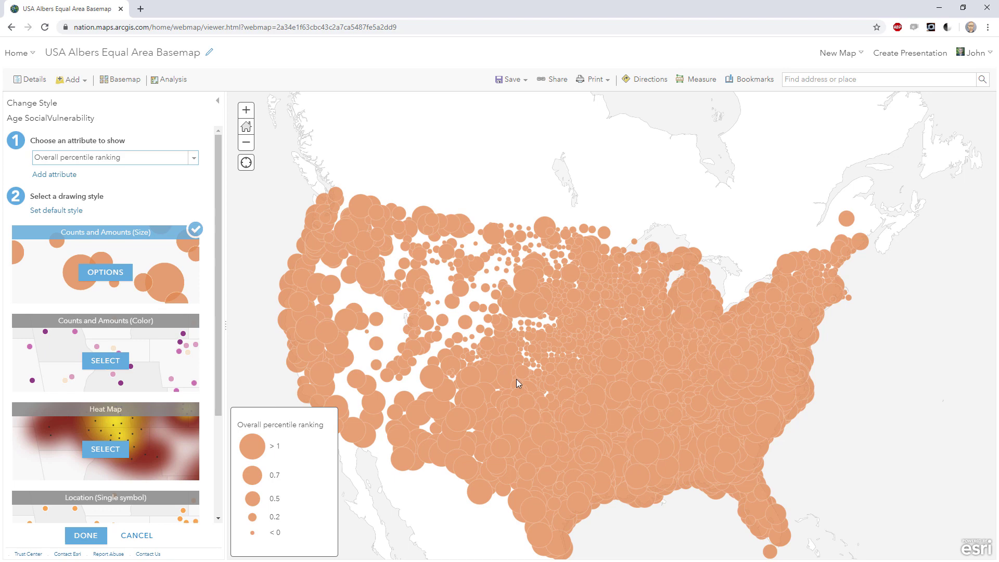
Add a second style attribute, which defaults to 2019 Age Dependency Ratio
left_click(60, 176)
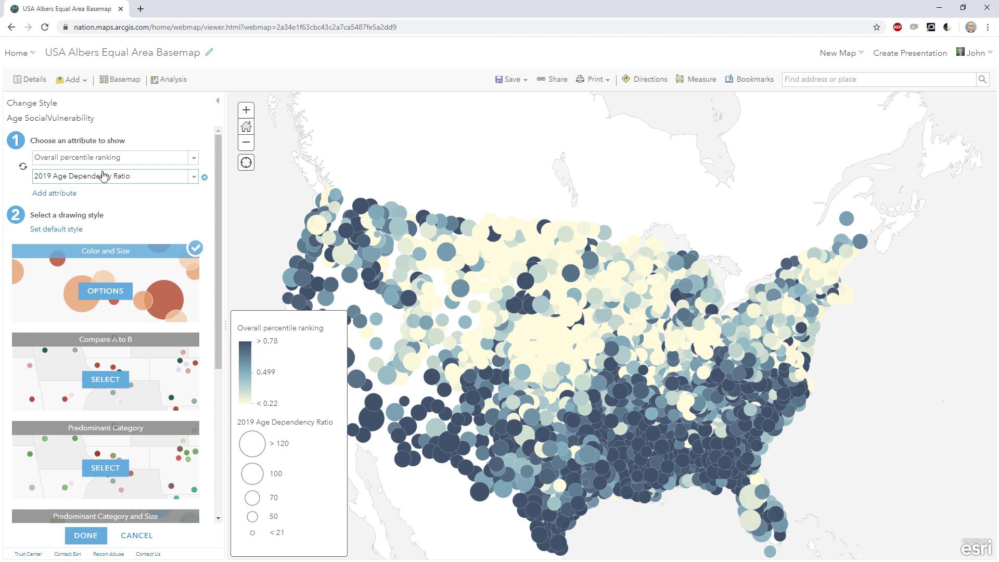
Change the second attribute to Overall percentile ranking so colour and size both use it
left_click(194, 176)
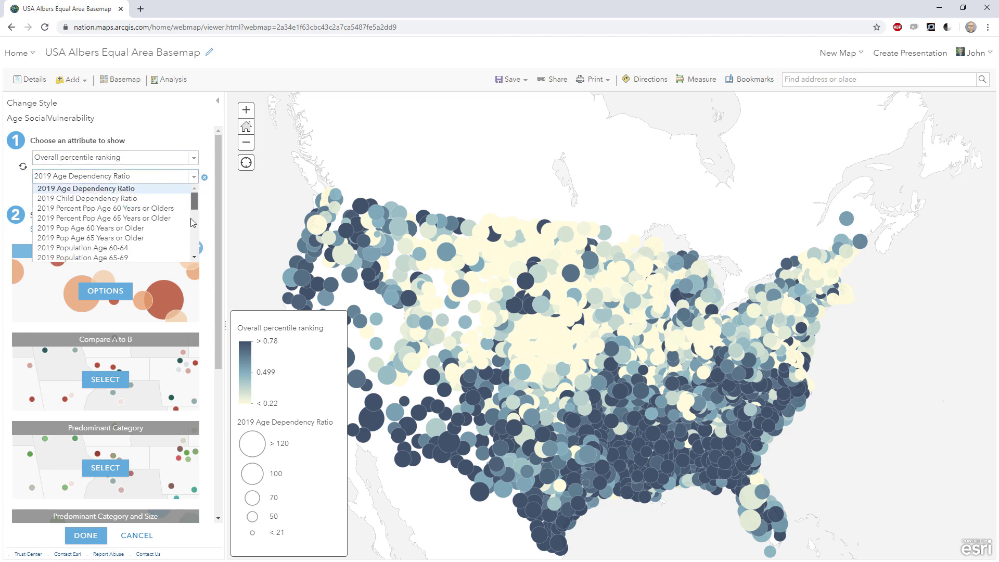
scroll(193, 222, "down", 5)
left_click(110, 218)
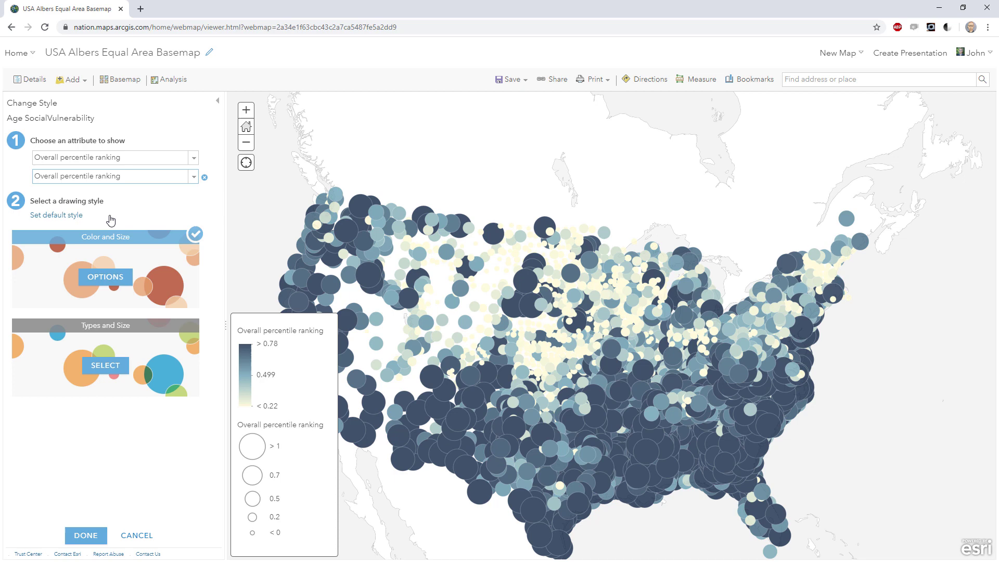
left_click(115, 279)
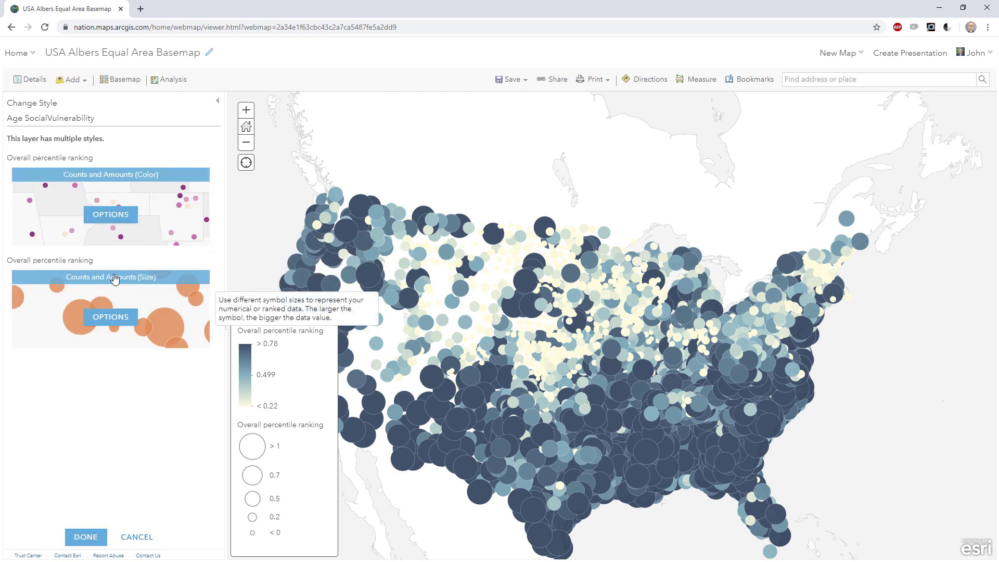
Set the point symbol size range to a 1 px minimum and 13 px maximum
left_click(109, 318)
left_click(48, 346)
type("1")
left_click(84, 349)
left_click_drag(85, 349, 131, 349)
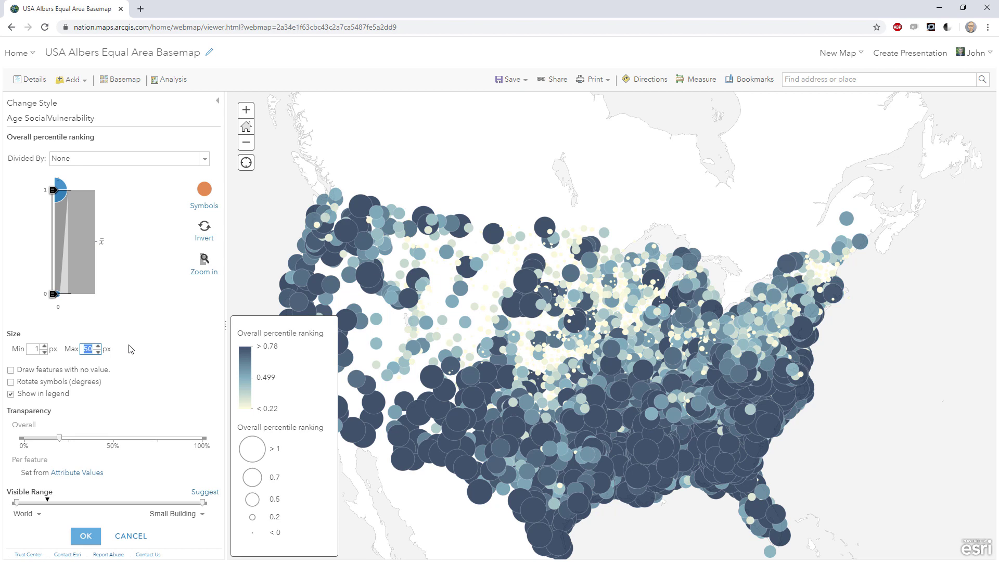
type("18")
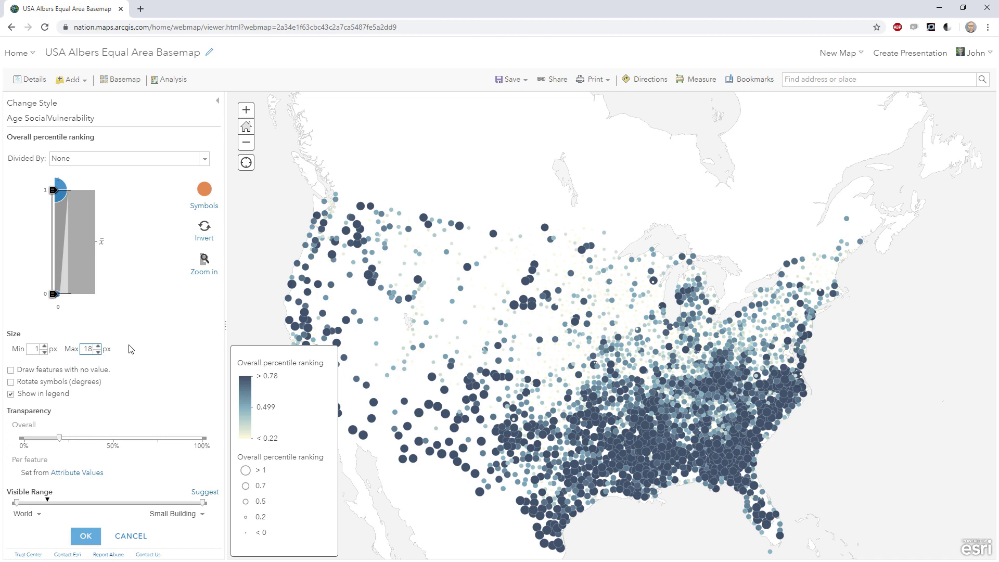
left_click_drag(415, 506, 453, 456)
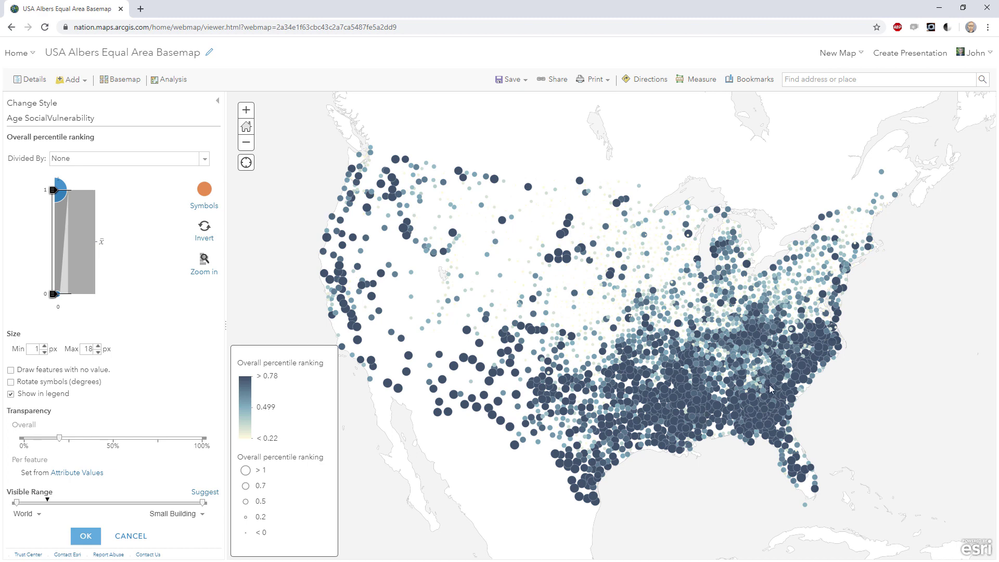
double_click(92, 349)
type("14")
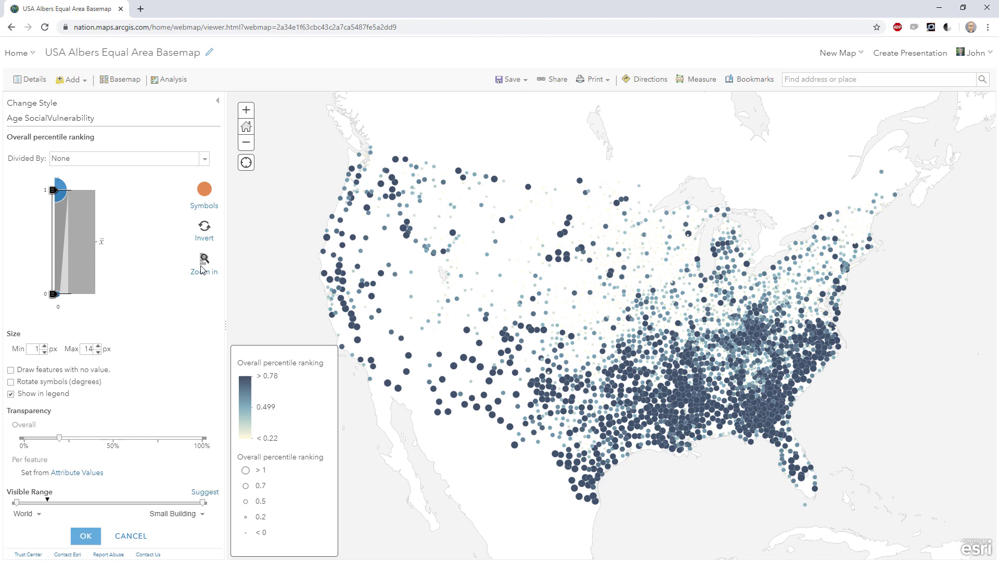
left_click(98, 352)
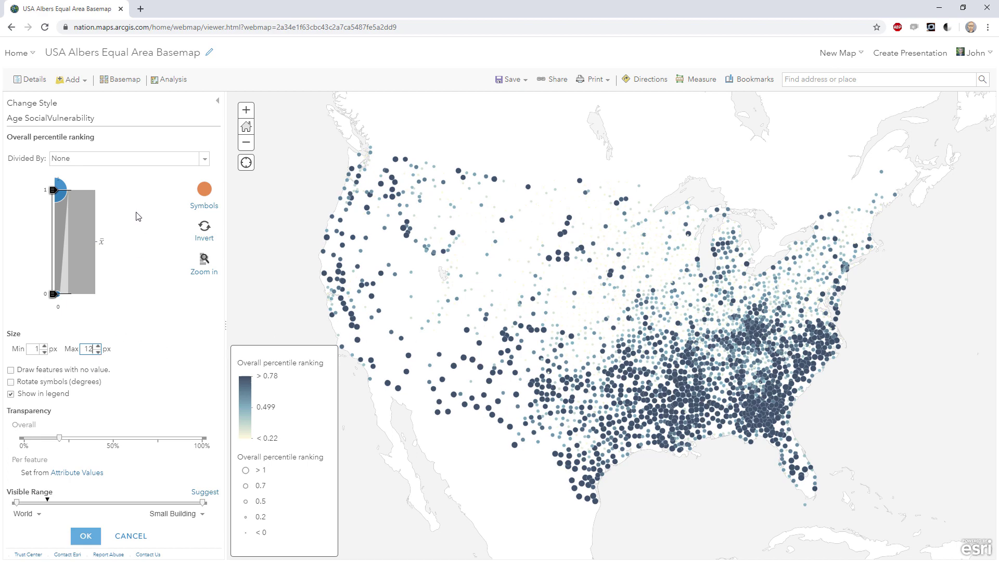
left_click(86, 535)
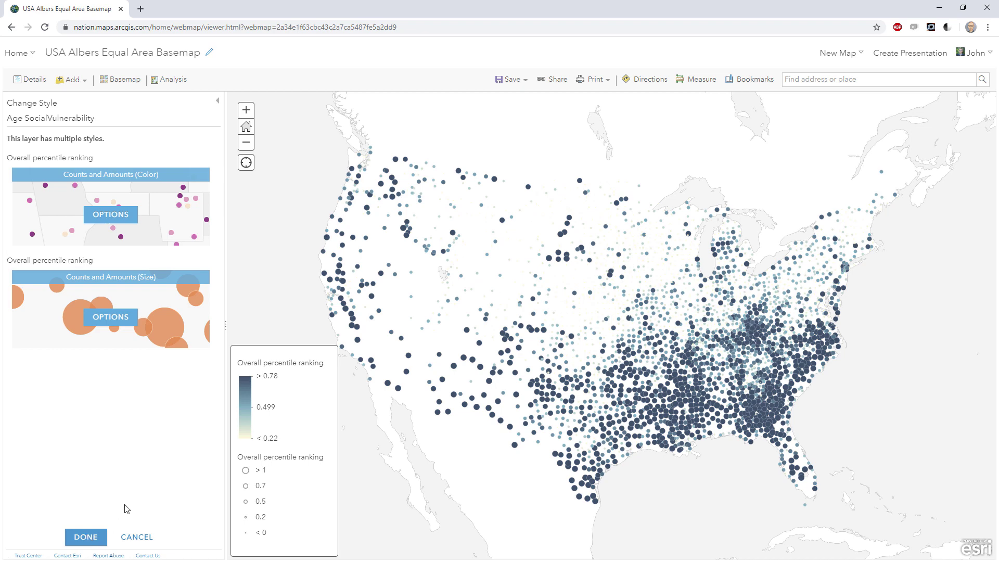
Stretch the colour ramp's upper handle to 1 and lower handle to 0
left_click(110, 216)
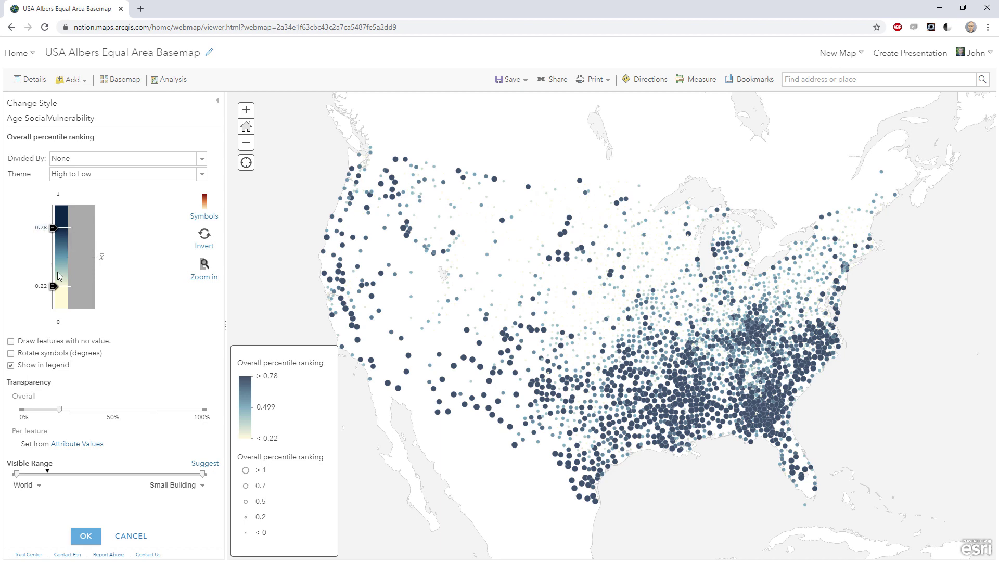
left_click_drag(53, 231, 53, 204)
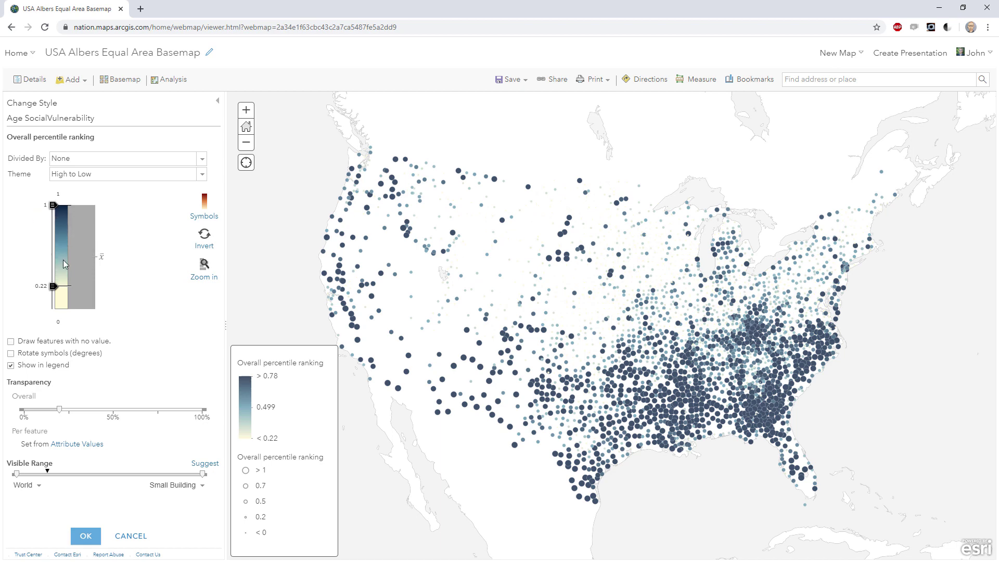
left_click_drag(53, 286, 54, 318)
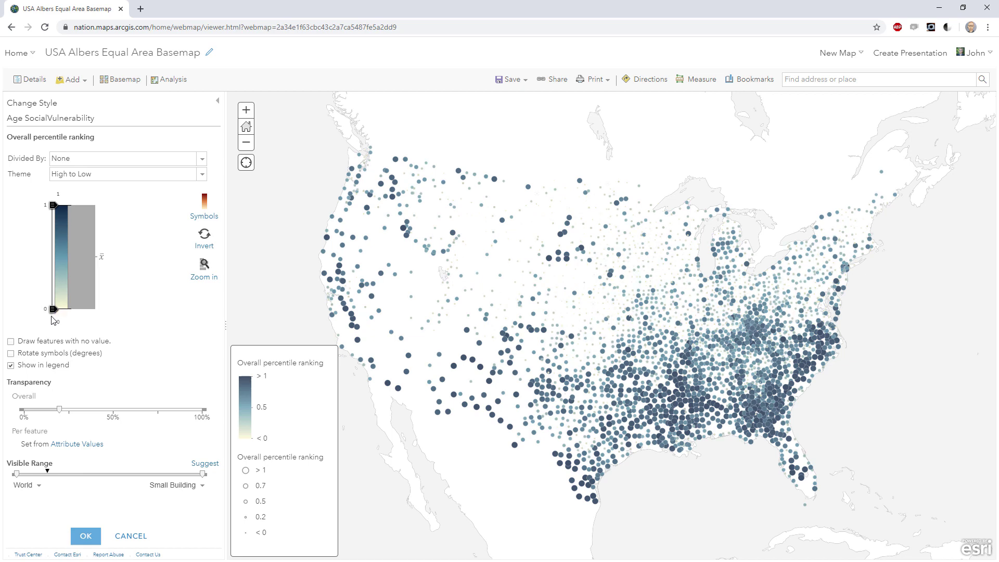
left_click(198, 215)
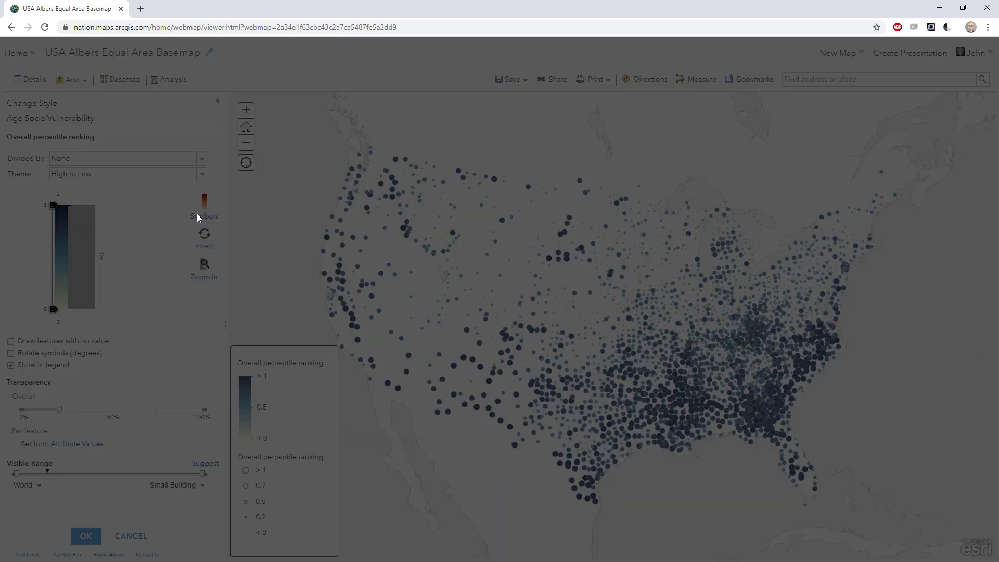
Apply the blue-green-yellow fill colour ramp to the points
left_click(298, 142)
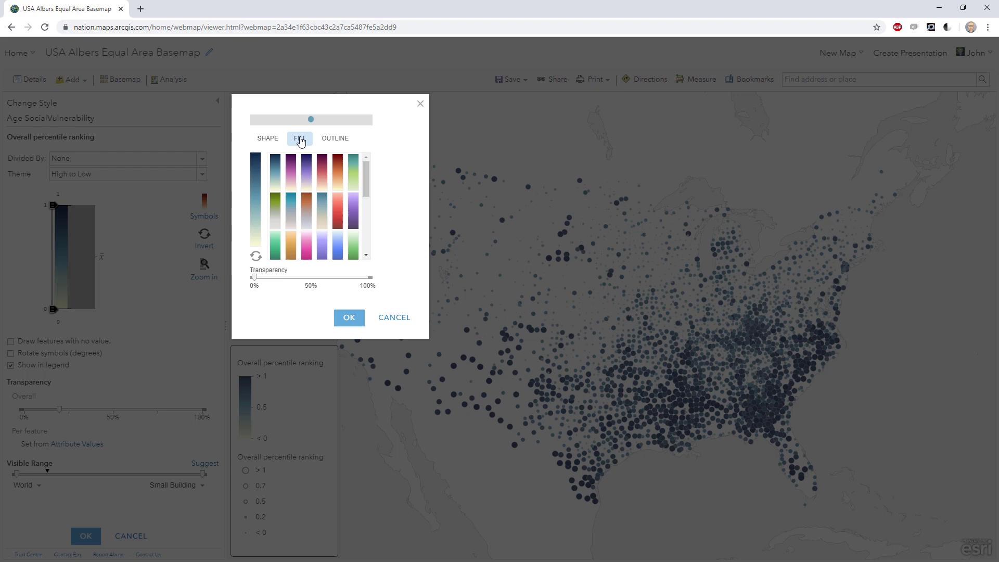
left_click_drag(368, 174, 370, 235)
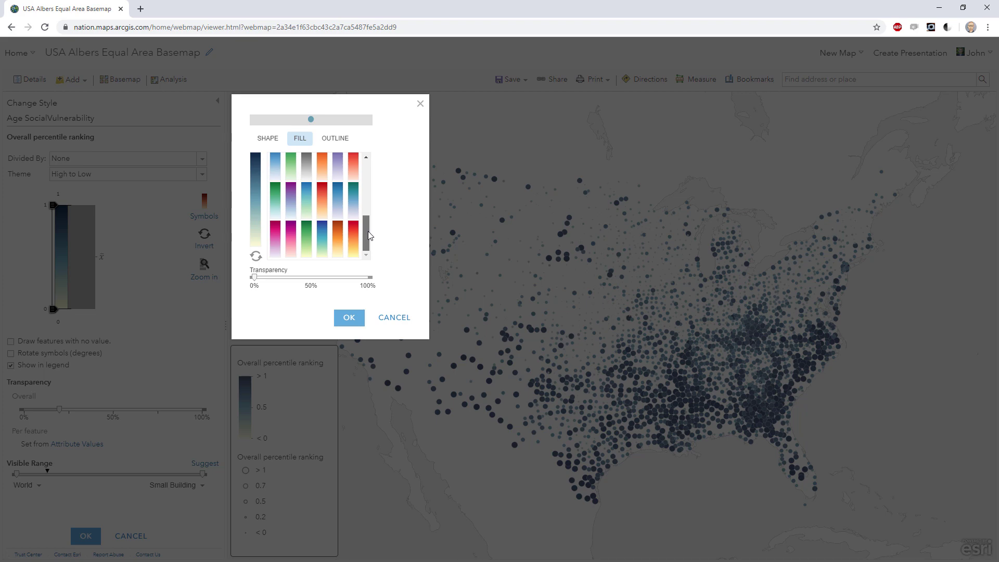
left_click(323, 239)
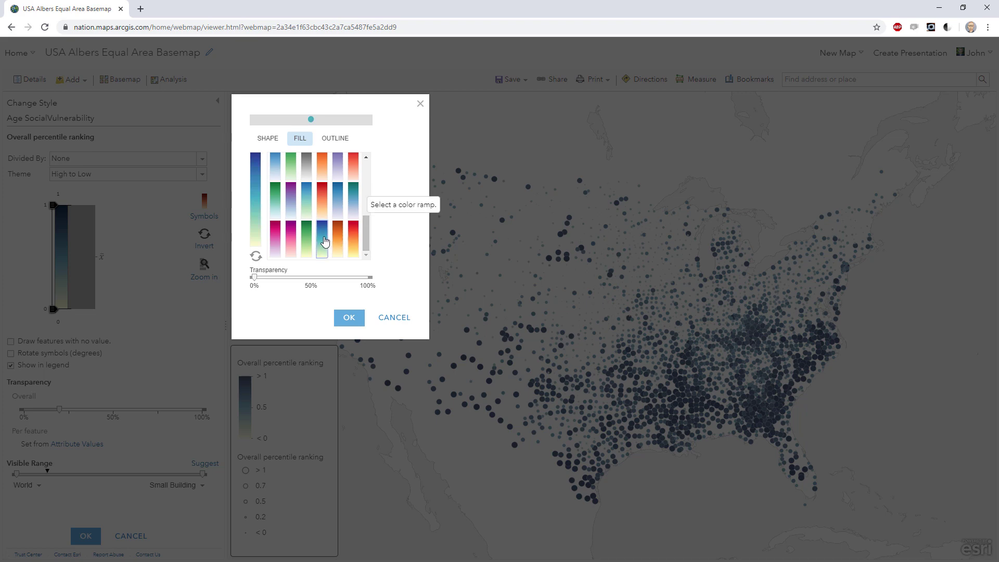
left_click(349, 318)
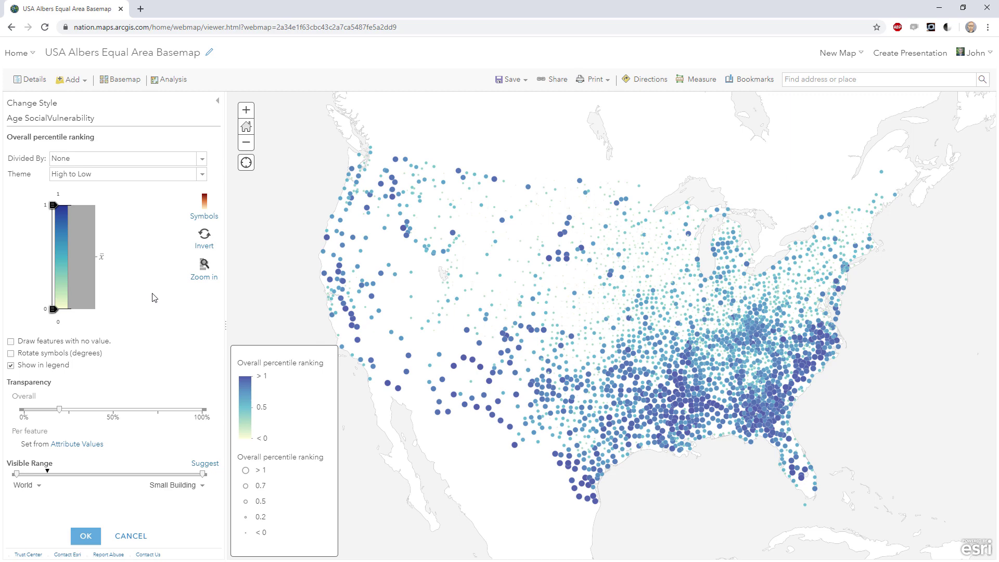